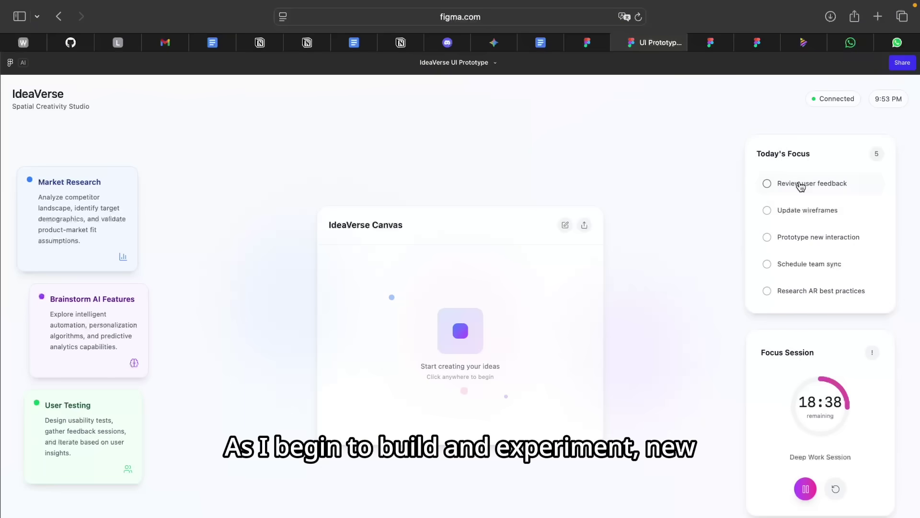
Step: Tick 'Prototype new interaction' as done in the Today's Focus checklist
click(808, 235)
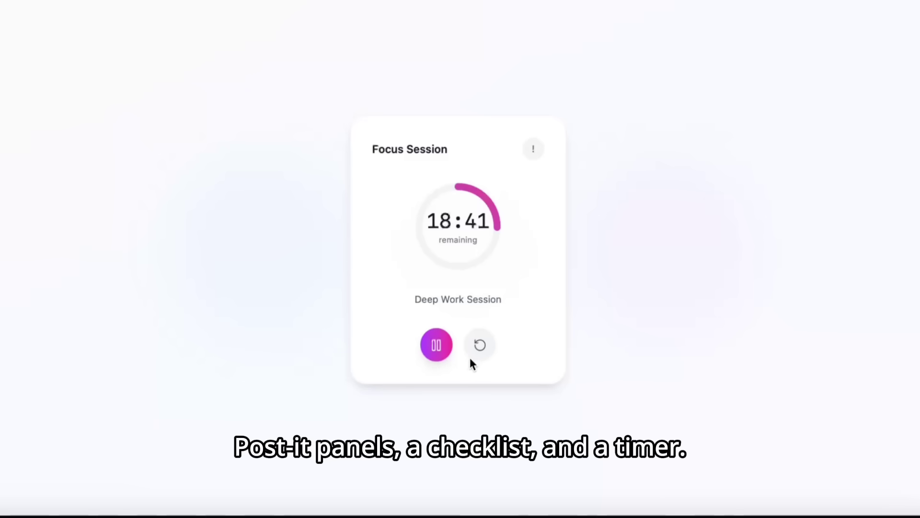
Step: Reset the focus timer to 25:00 and mark 'Research AR best practices' as done
click(481, 346)
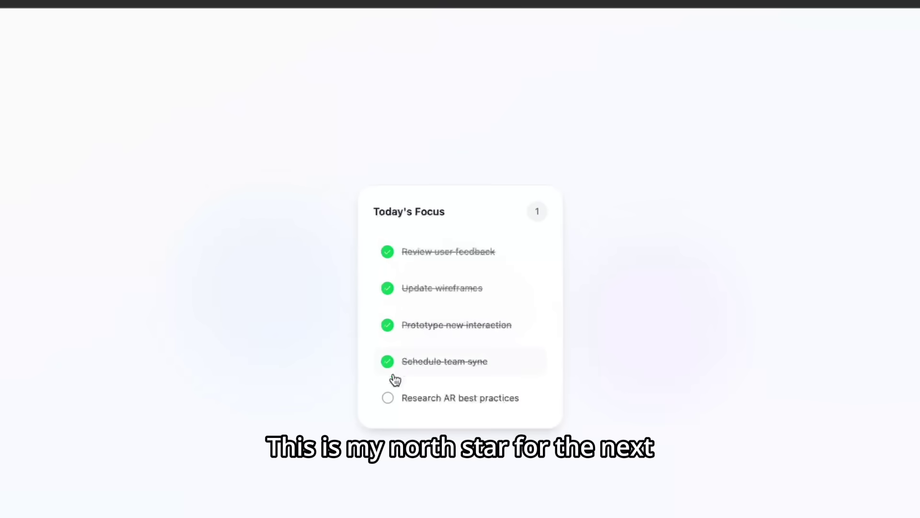
click(388, 398)
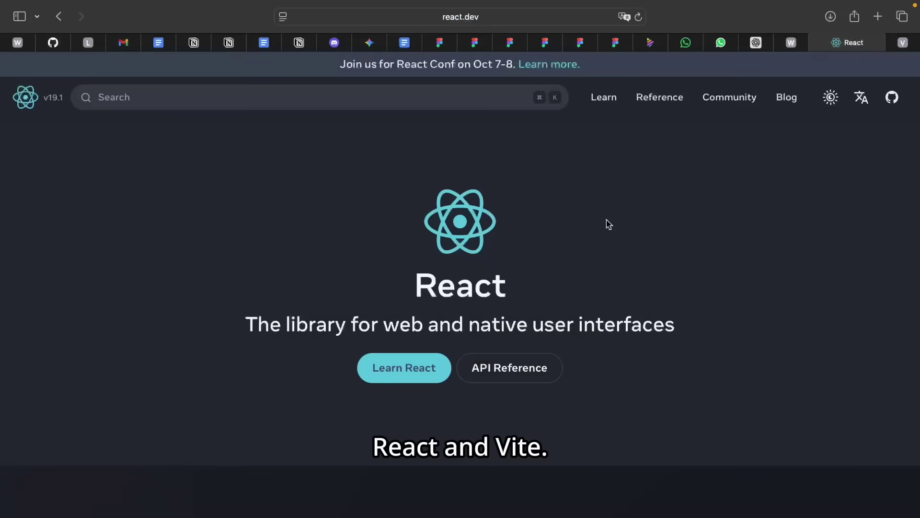
scroll(608, 224, down, 15)
scroll(607, 223, down, 15)
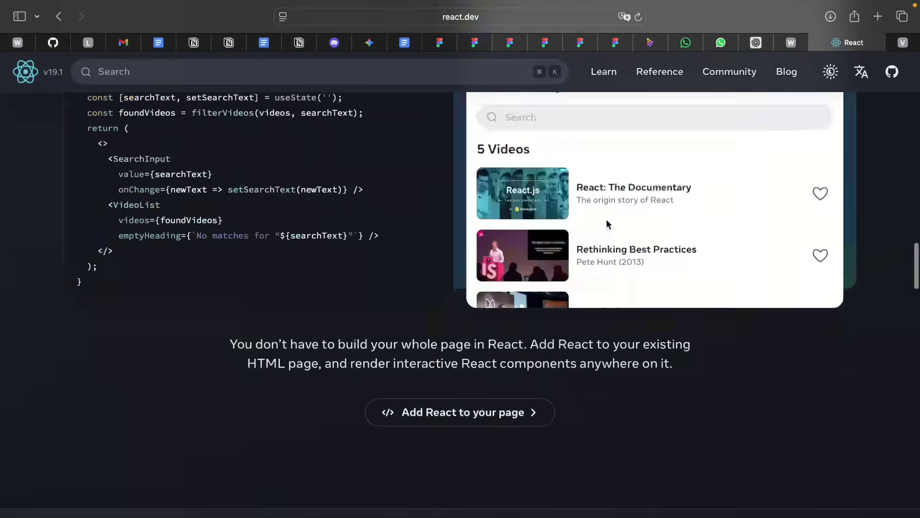
scroll(608, 223, down, 15)
scroll(631, 150, down, 15)
Step: Open React's Quick Start guide, then Vite's Getting Started guide on vite.dev
click(603, 64)
scroll(531, 305, down, 15)
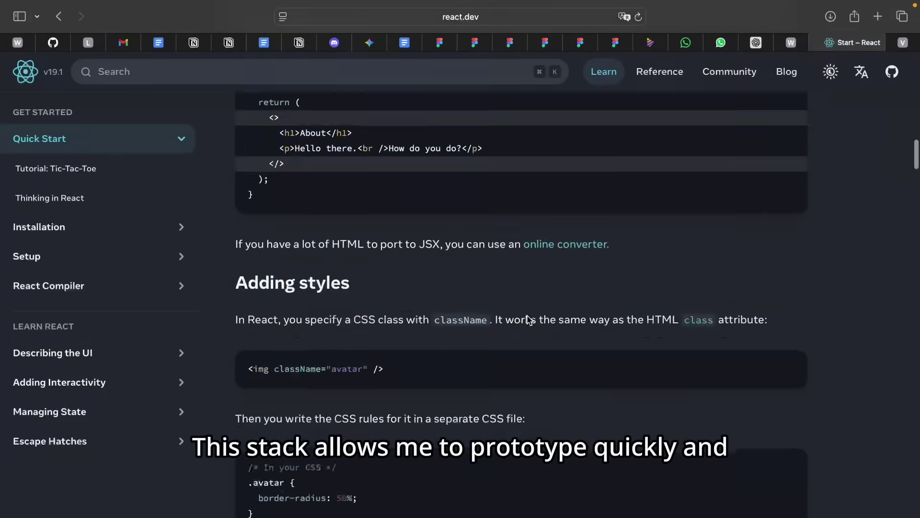
scroll(531, 305, down, 15)
scroll(530, 306, down, 15)
click(901, 42)
scroll(639, 330, down, 15)
scroll(639, 330, down, 15)
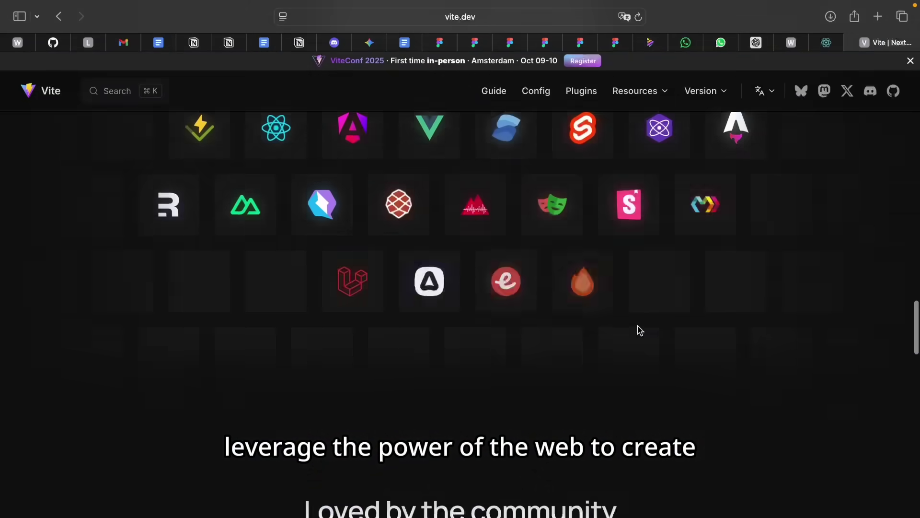
scroll(639, 330, down, 15)
scroll(639, 330, up, 15)
click(493, 90)
scroll(460, 288, down, 10)
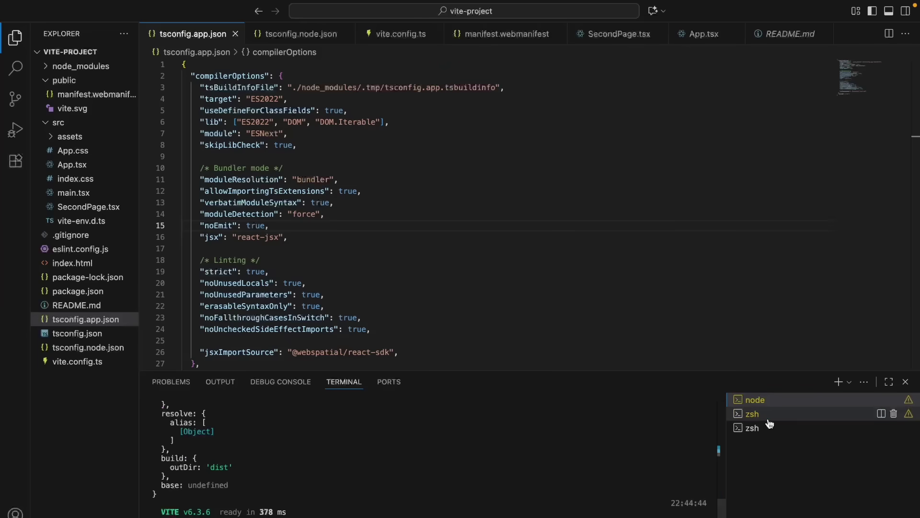
Step: Run 'XR_ENV=avp npm run dev' in an idle zsh terminal, then move to the other terminal
key(super+shift+bracketright)
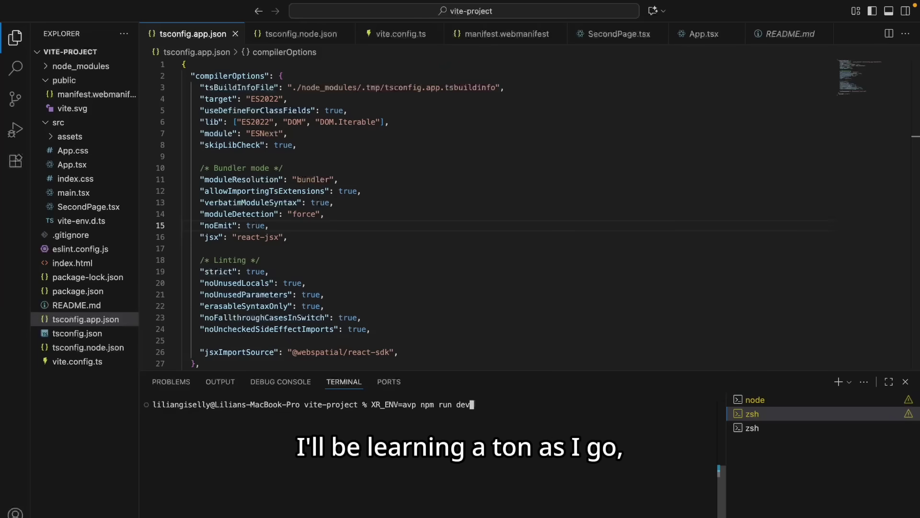
key(Return)
text(XR_ENV=avp npm run dev)
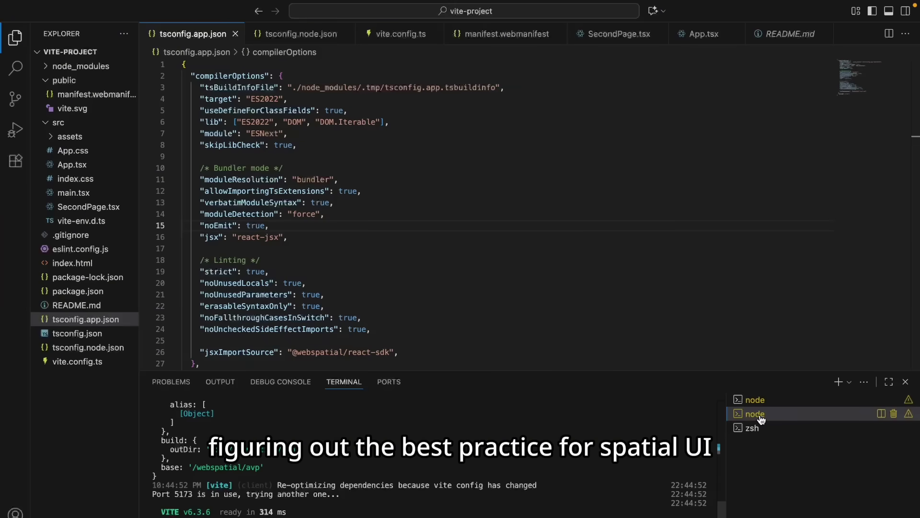
click(752, 428)
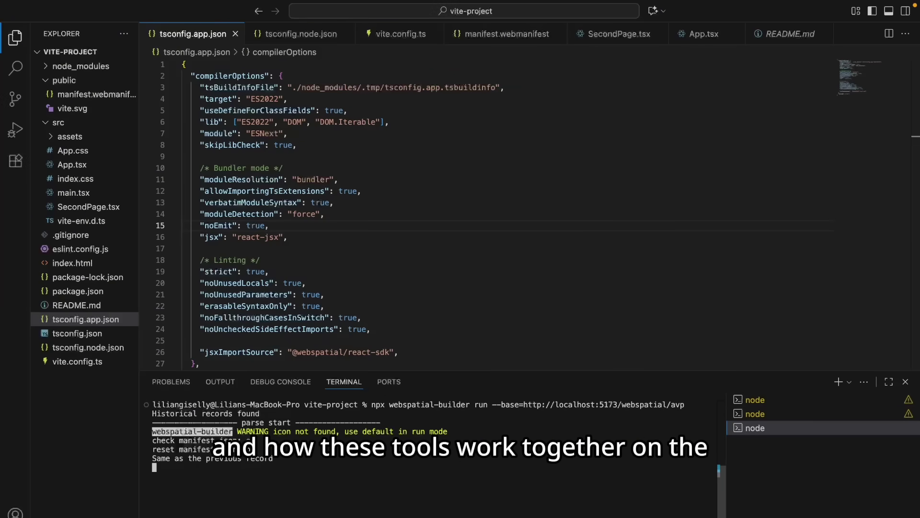